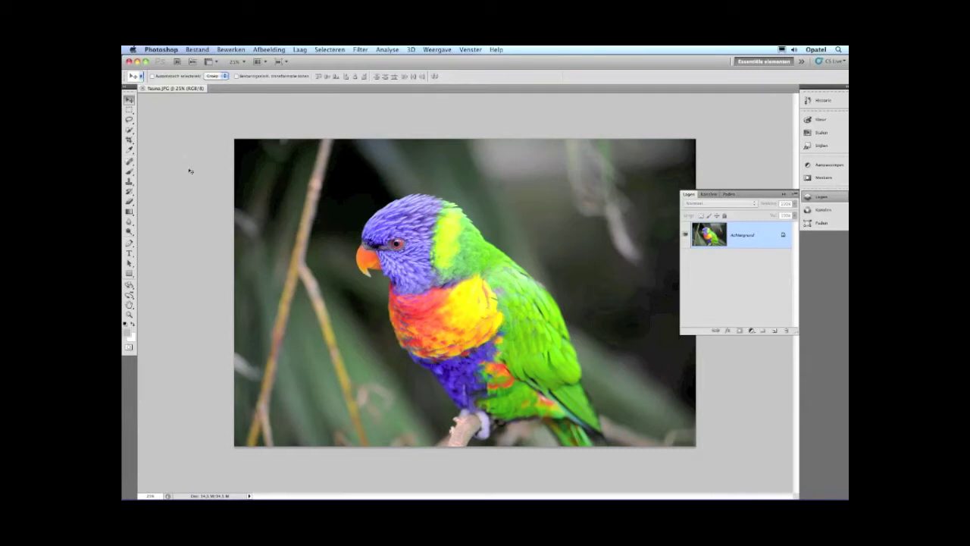
Open the Bestand (File) menu over the fauna.JPG parrot photo.
click(197, 49)
Create a new transparent document from the fauna.JPG preset (14.187 × 9.44 in, 300 ppi).
click(201, 61)
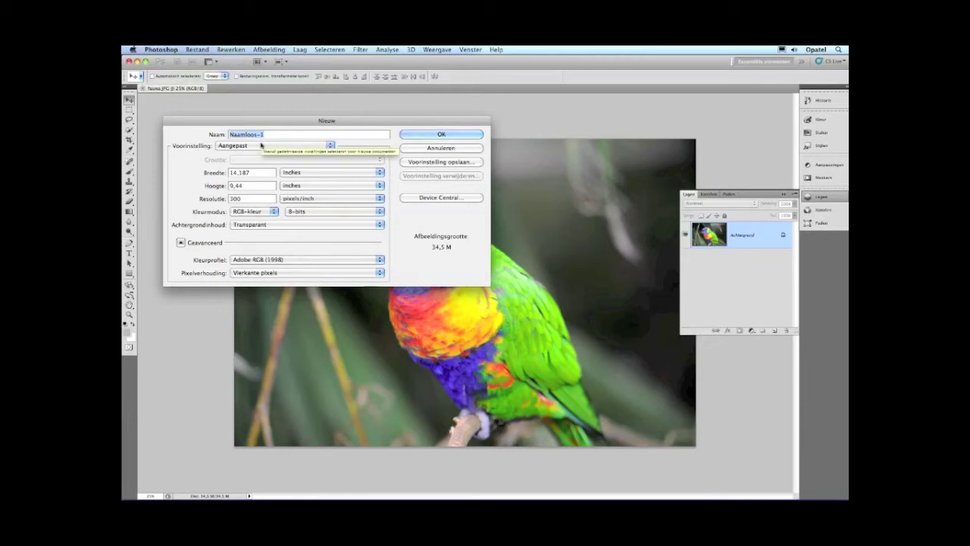
click(262, 147)
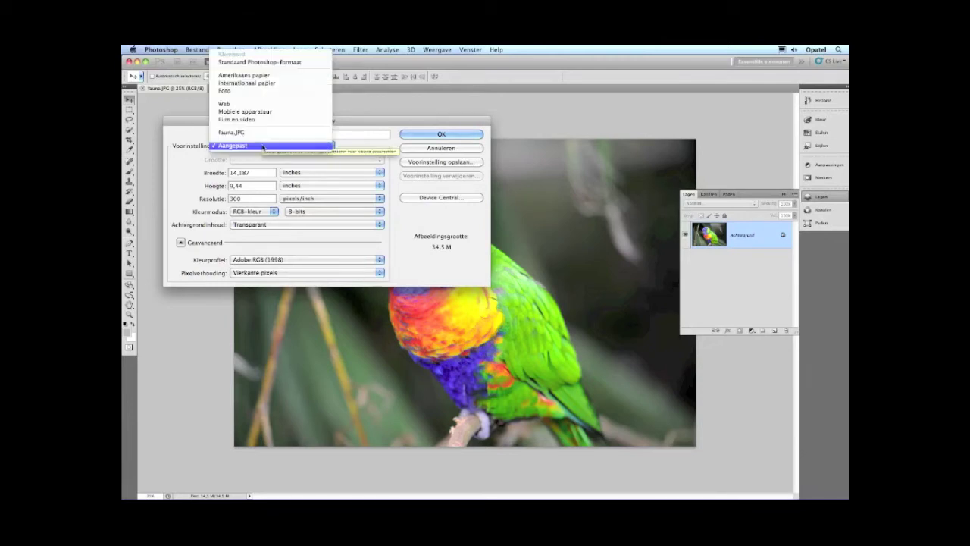
click(250, 133)
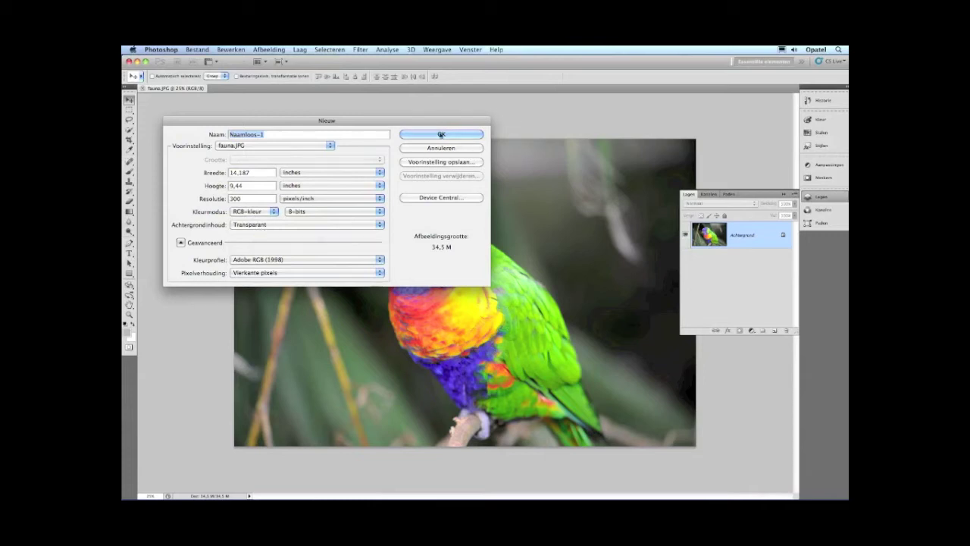
click(442, 135)
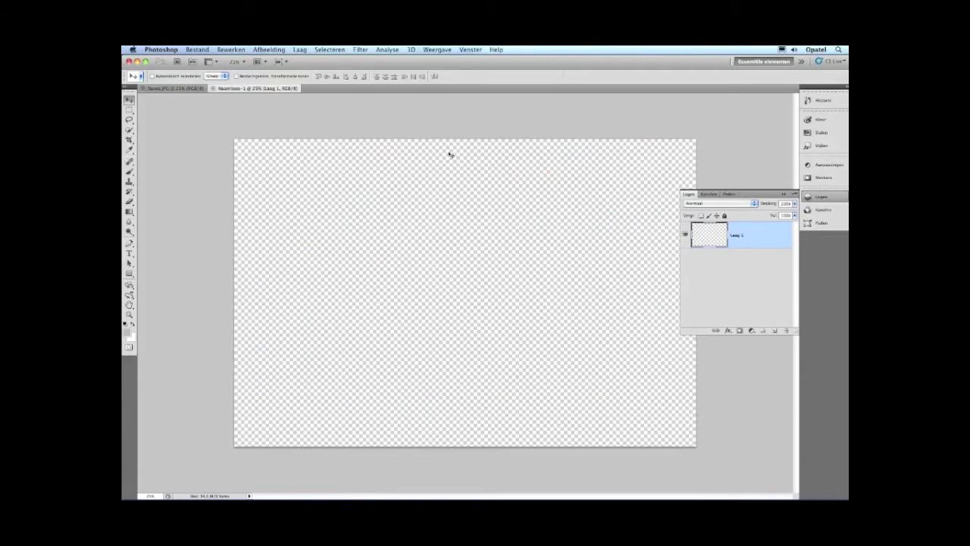
Type '© Opatel' on the canvas and move the text lower and to the right.
click(129, 253)
click(274, 365)
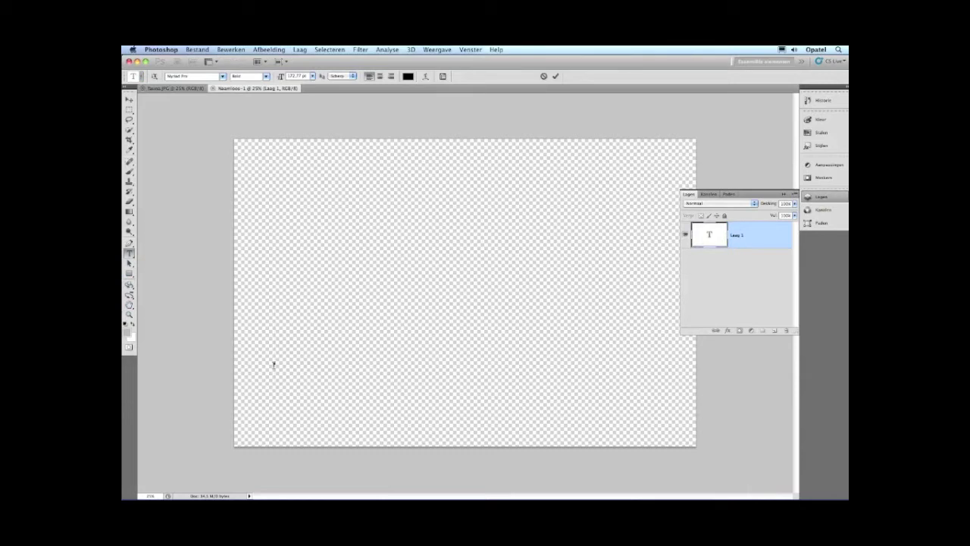
text(©)
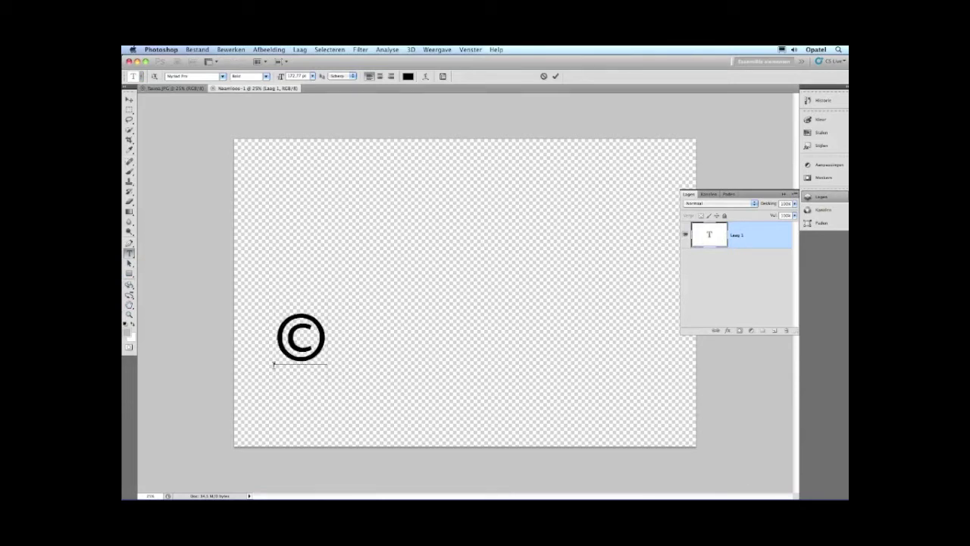
text( Opatel)
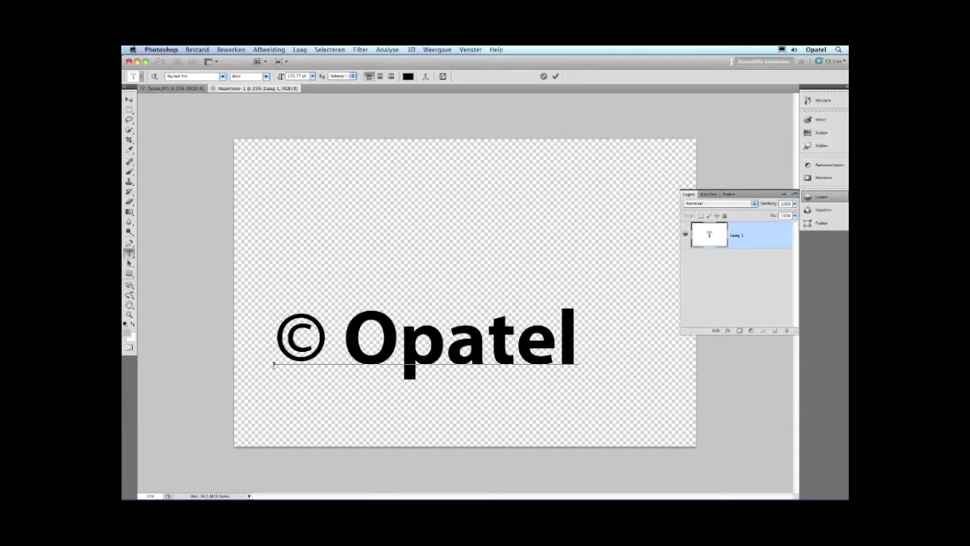
click(129, 99)
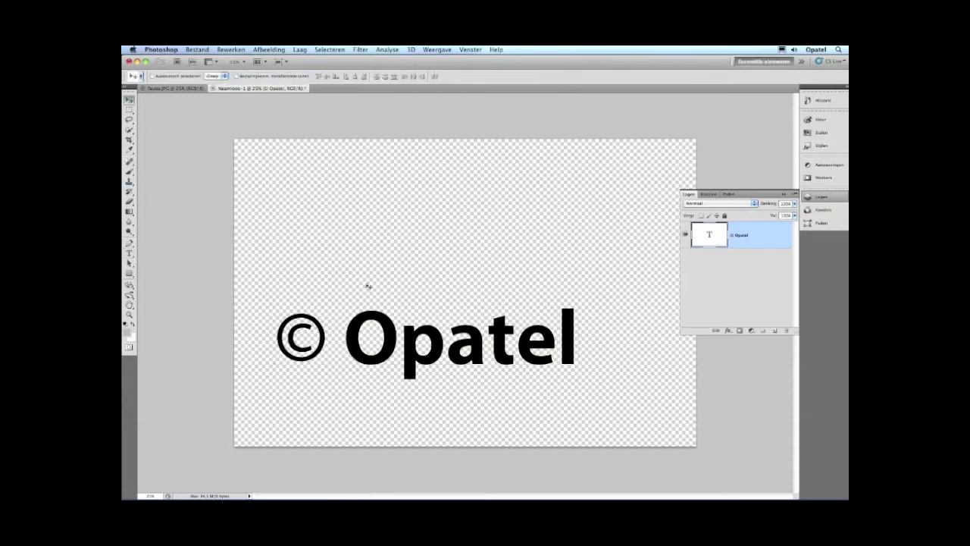
drag(469, 365, 498, 405)
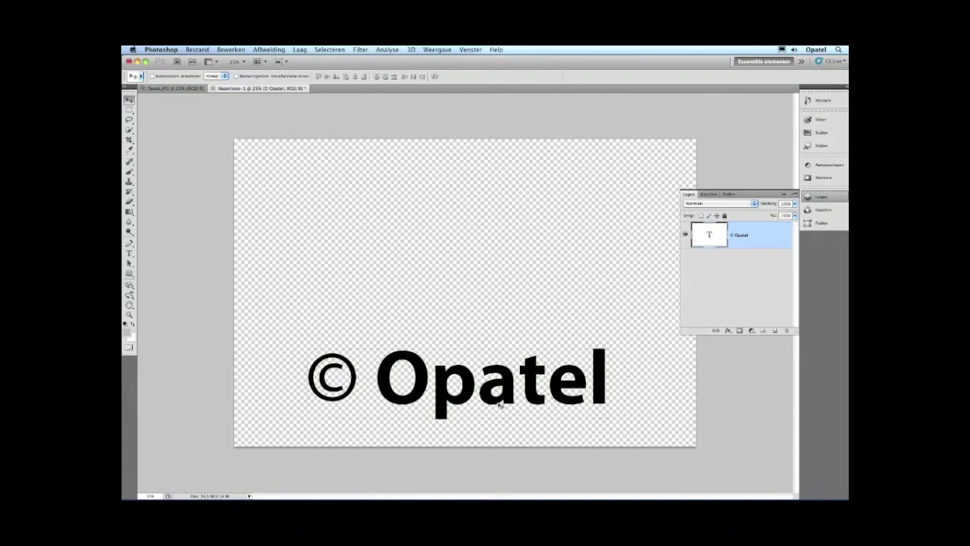
Save the text document as watermerk.psd with maximum compatibility, then return to fauna.JPG.
click(195, 50)
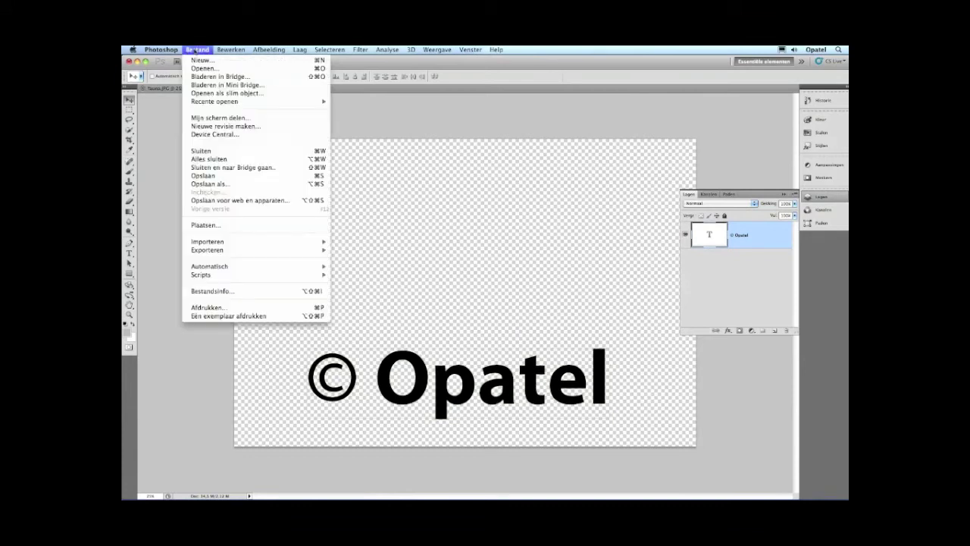
click(241, 185)
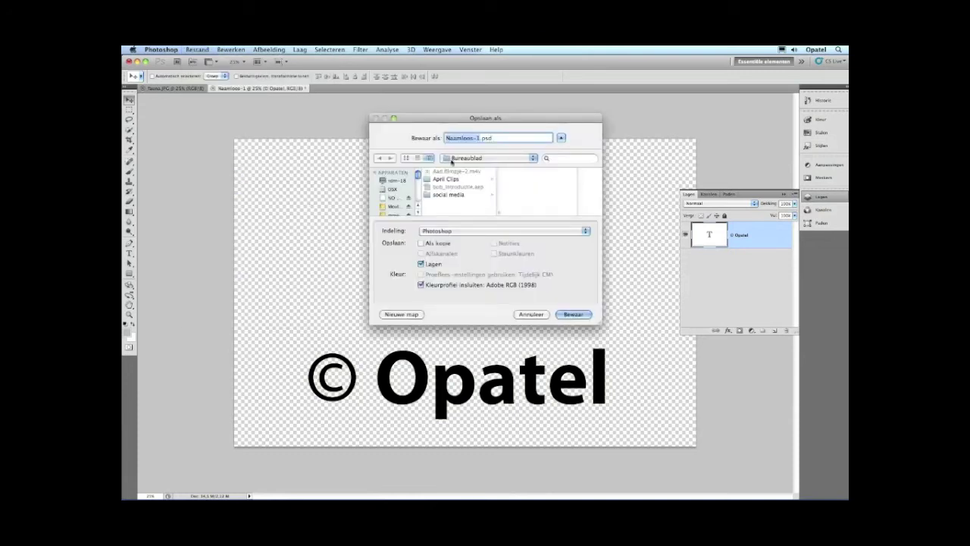
text(watermerk)
click(572, 315)
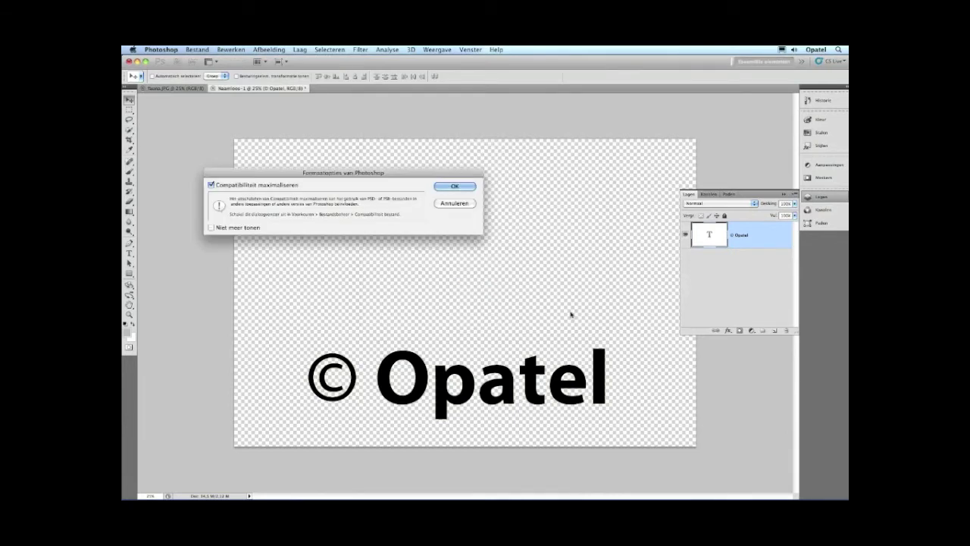
click(459, 203)
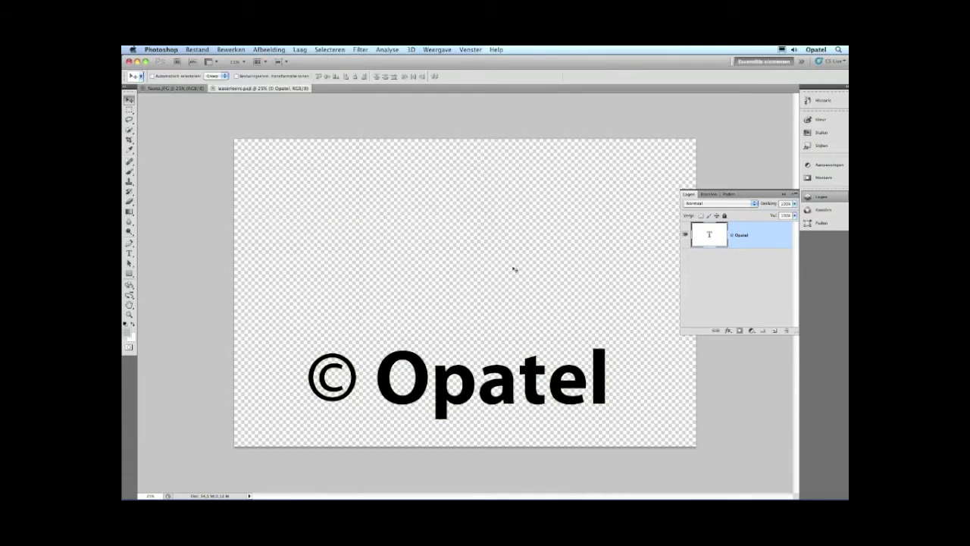
click(177, 89)
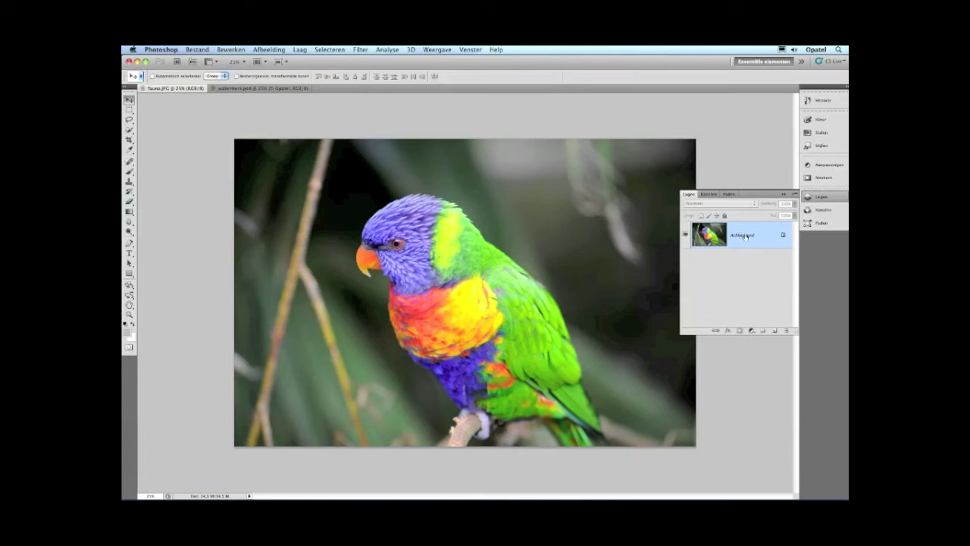
Convert the parrot photo's Achtergrond layer into a smart object named Laag 0.
right_click(745, 237)
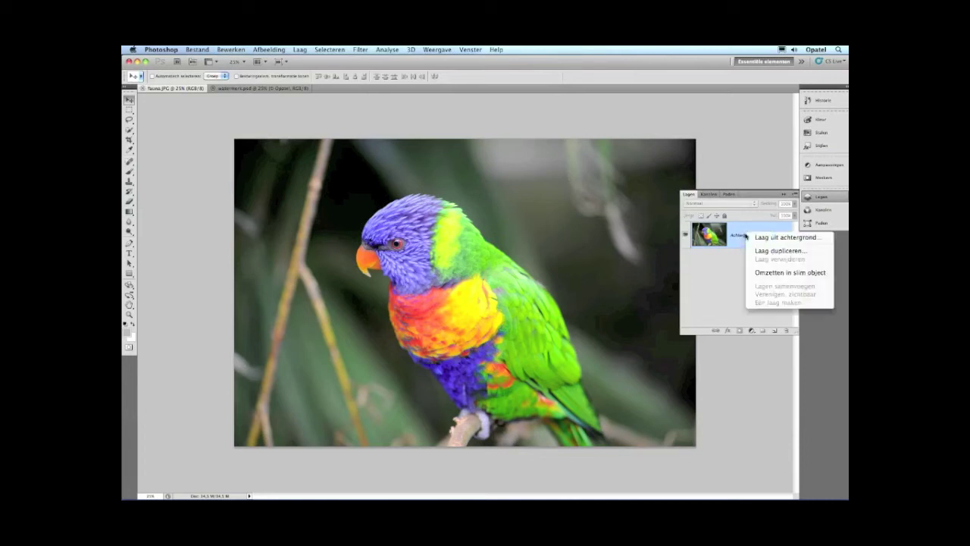
click(781, 274)
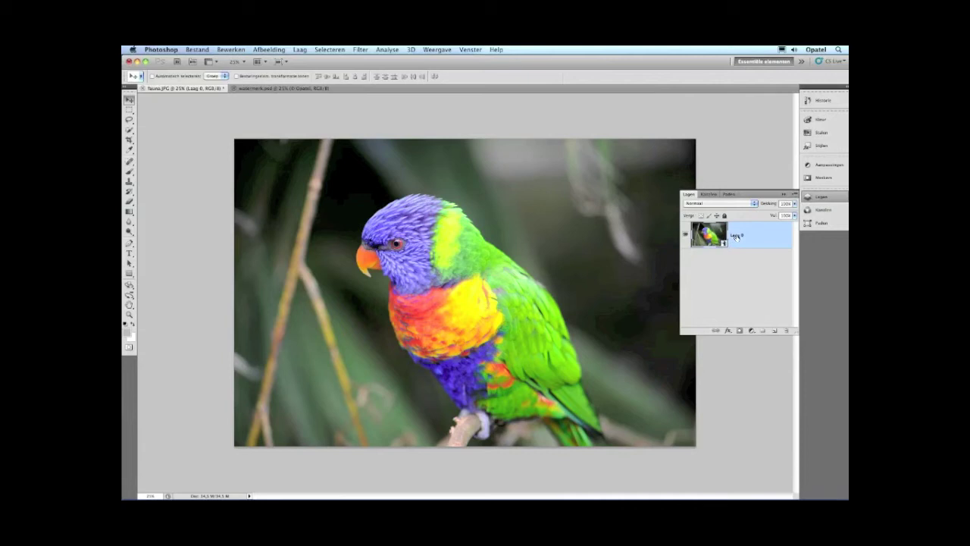
click(360, 50)
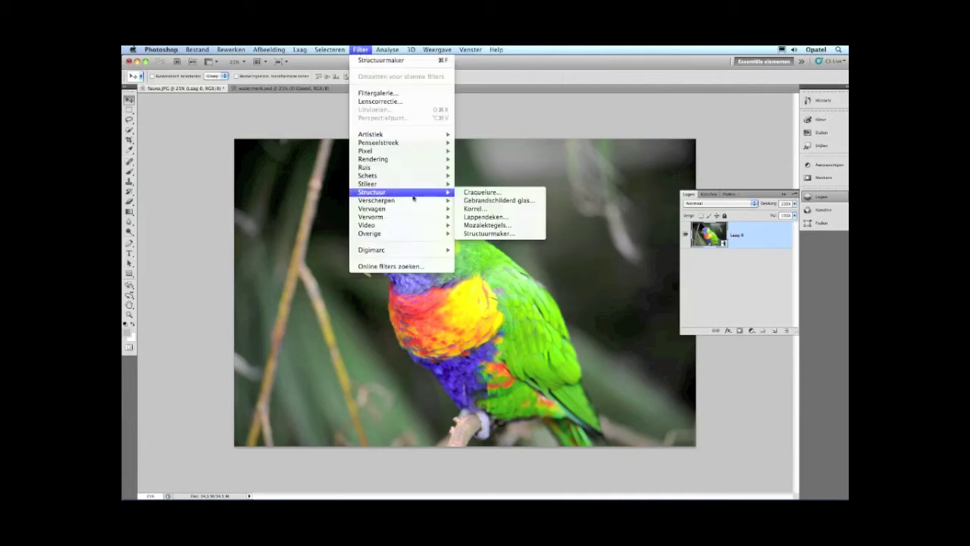
Open the Structuurmaker (Texturizer) filter and set its preview zoom to 25%.
click(495, 234)
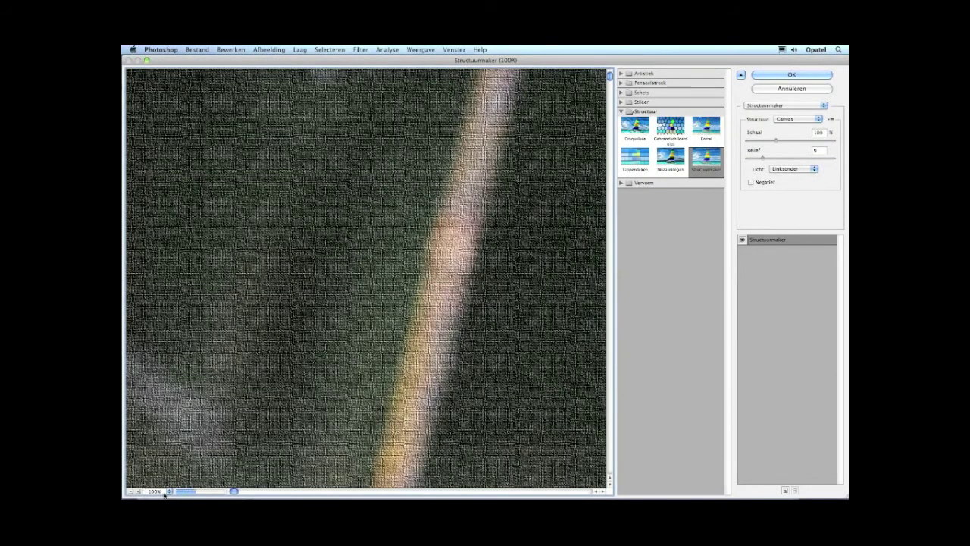
click(169, 491)
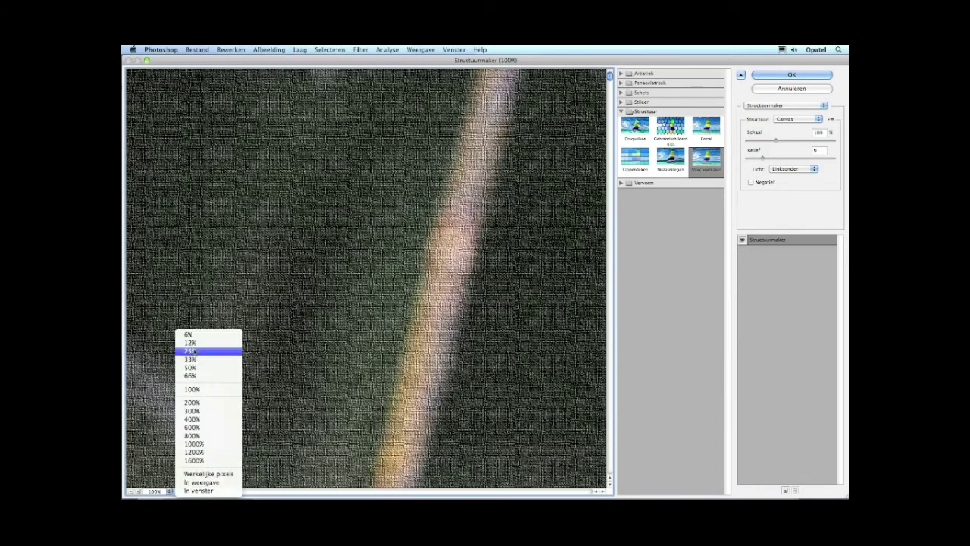
click(194, 351)
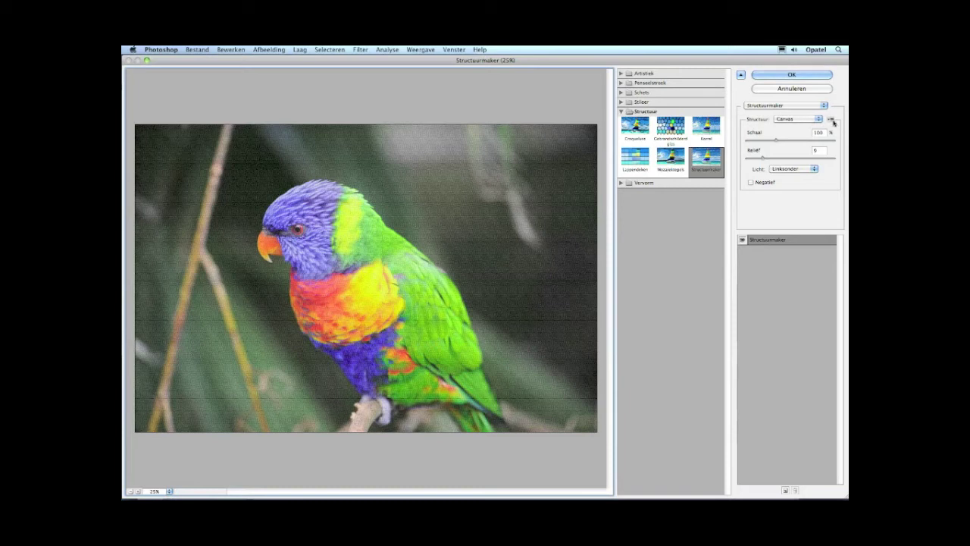
click(831, 120)
Load watermerk.psd as the custom Texturizer texture.
click(830, 128)
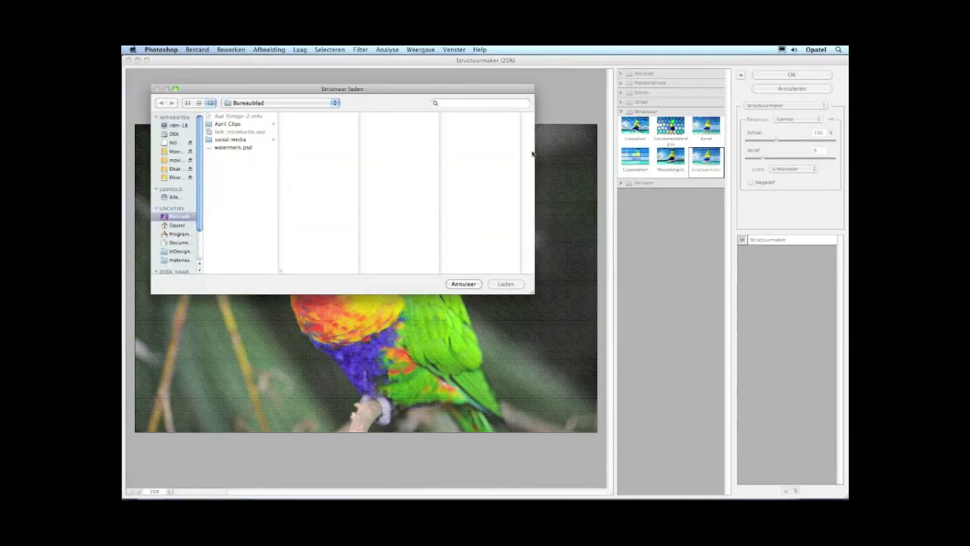
click(241, 148)
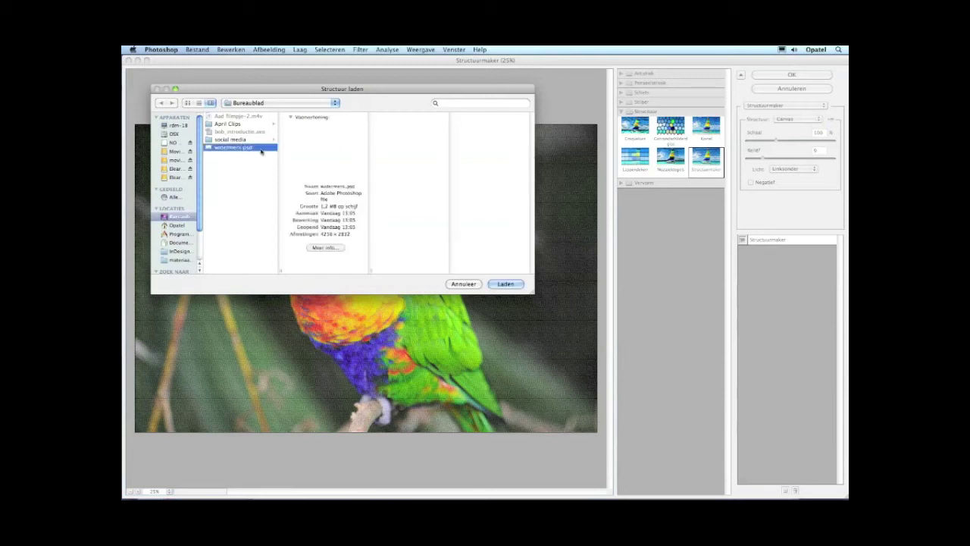
click(506, 284)
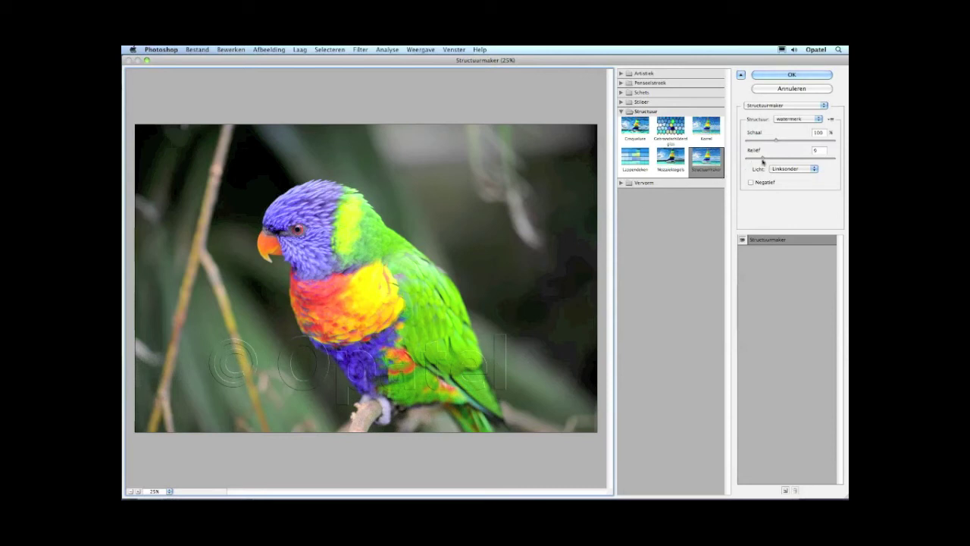
Set Texturizer relief 10, light from the right, scale 100%, and apply as a smart filter.
drag(762, 158, 786, 161)
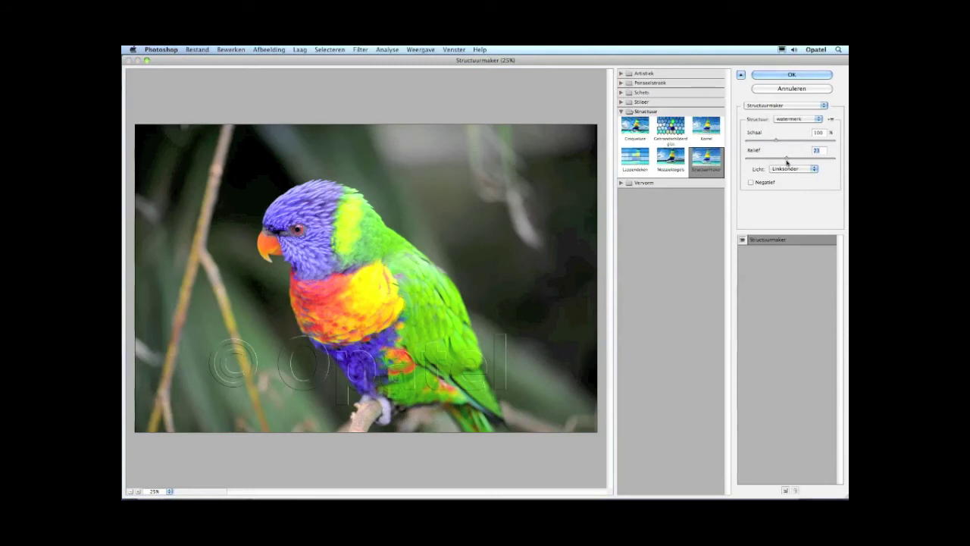
click(784, 169)
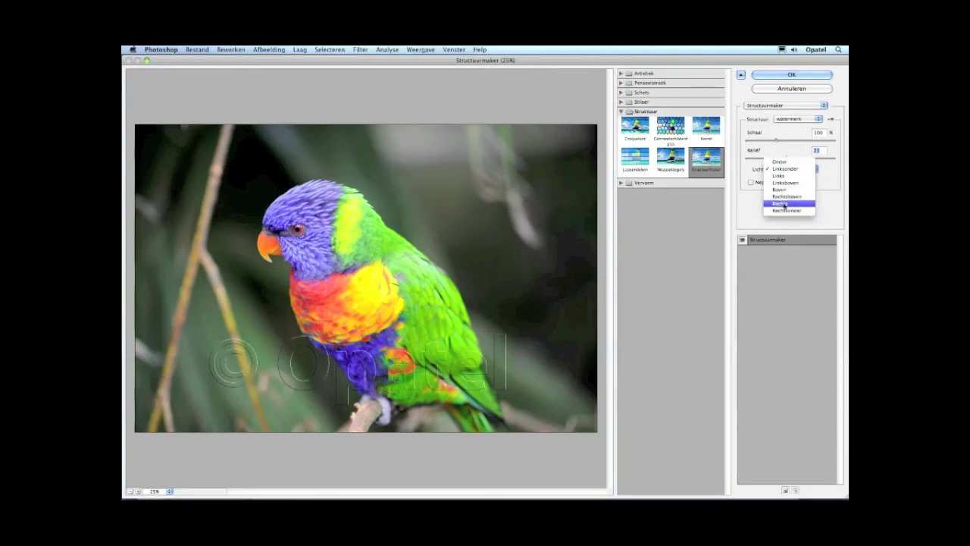
click(784, 203)
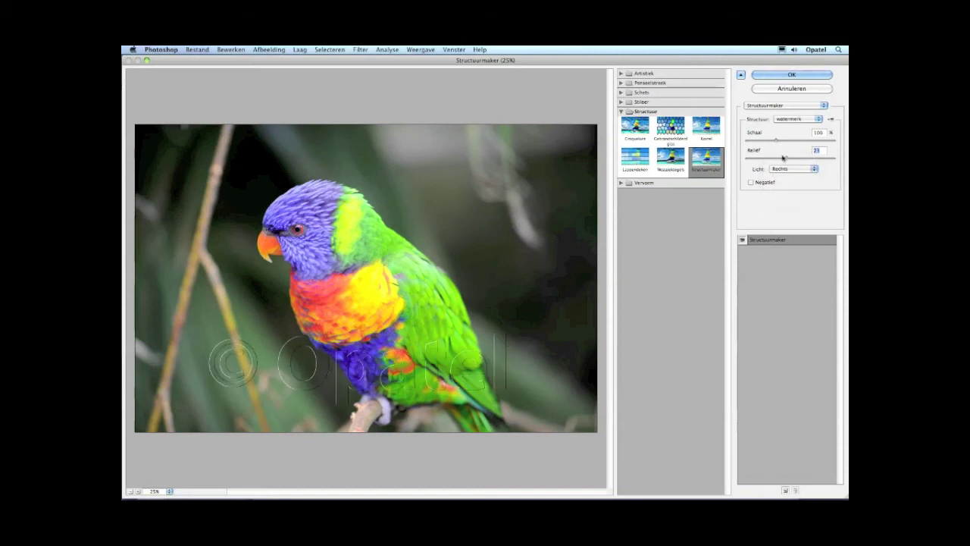
drag(785, 160, 762, 160)
drag(823, 134, 810, 134)
text(50)
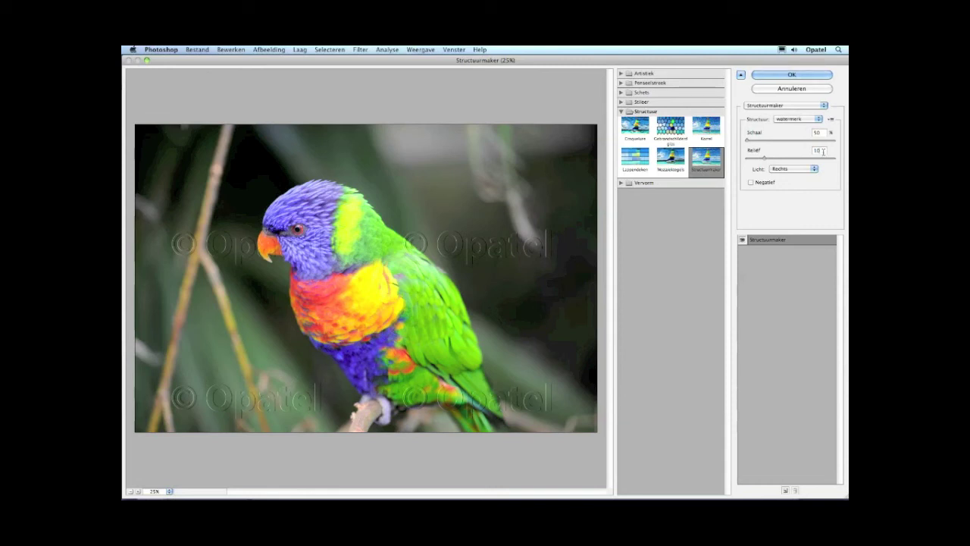
drag(805, 133, 810, 133)
text(100)
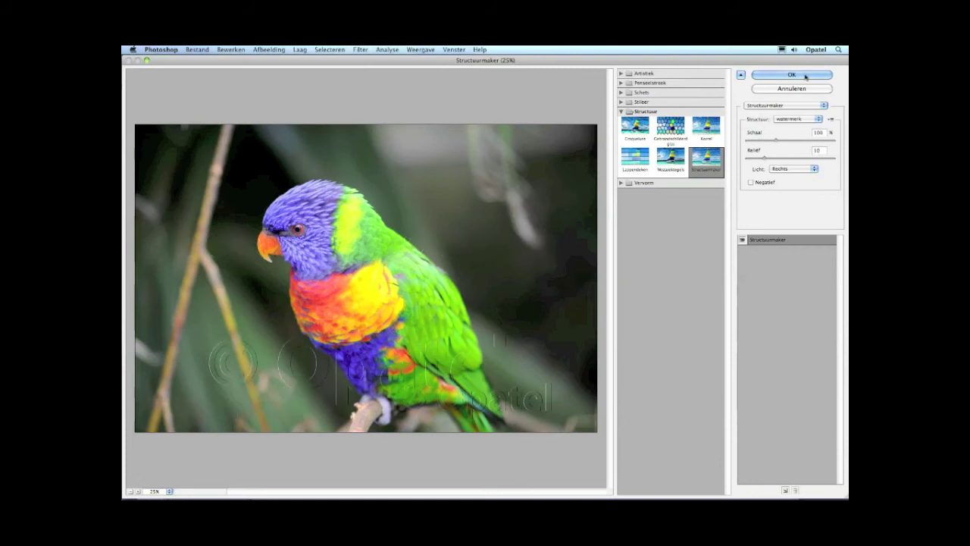
click(792, 75)
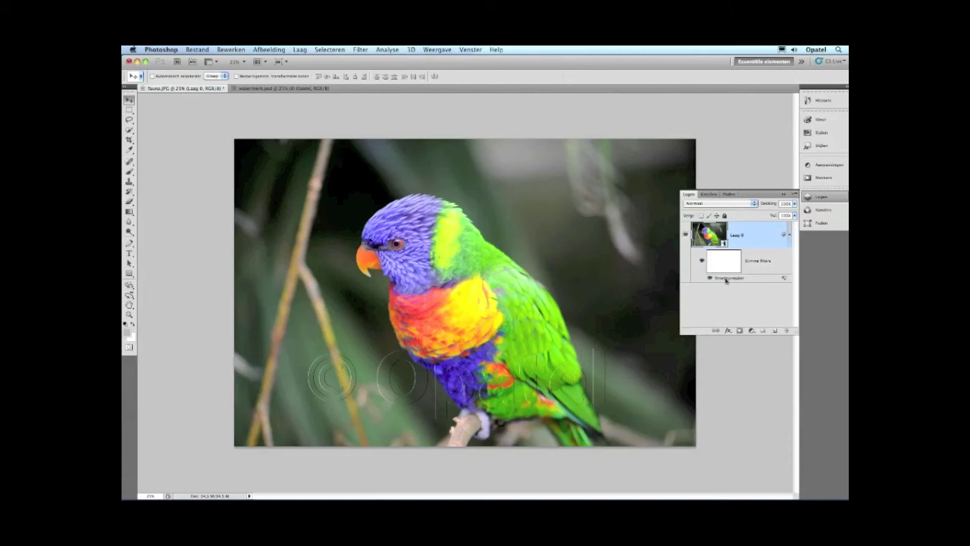
double_click(726, 278)
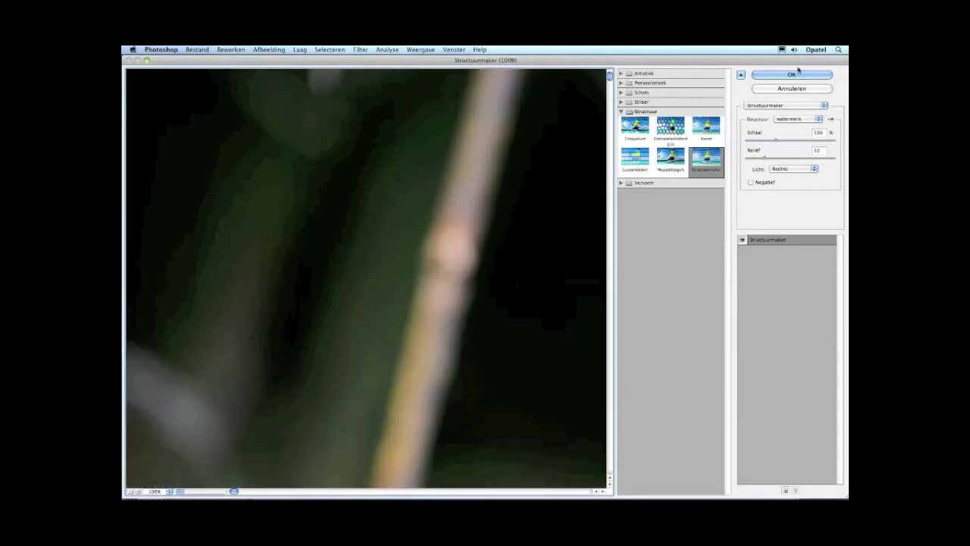
click(794, 76)
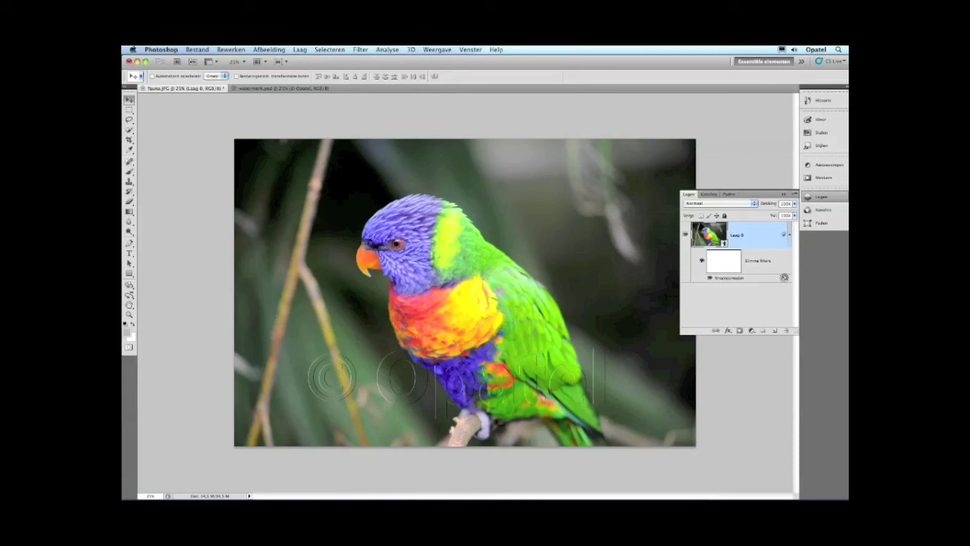
double_click(785, 277)
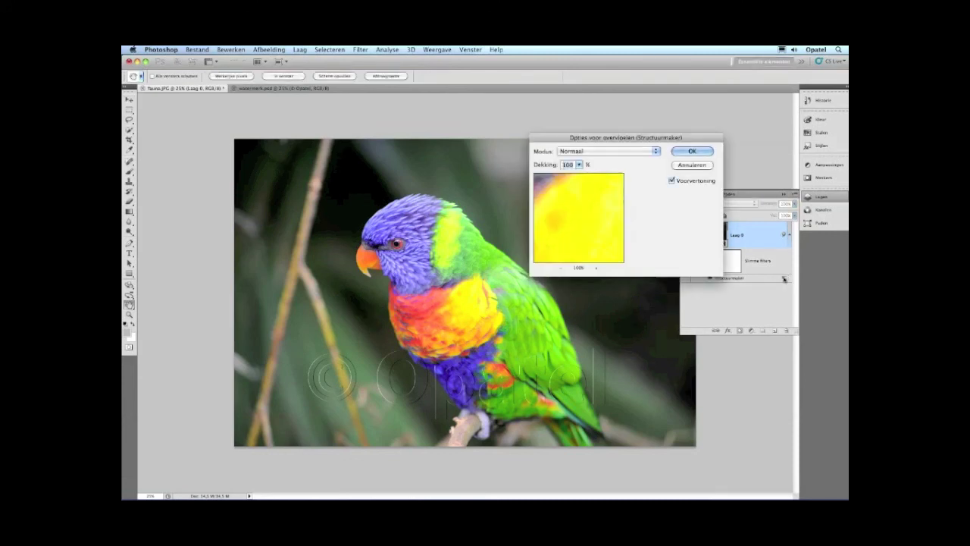
drag(579, 164, 557, 177)
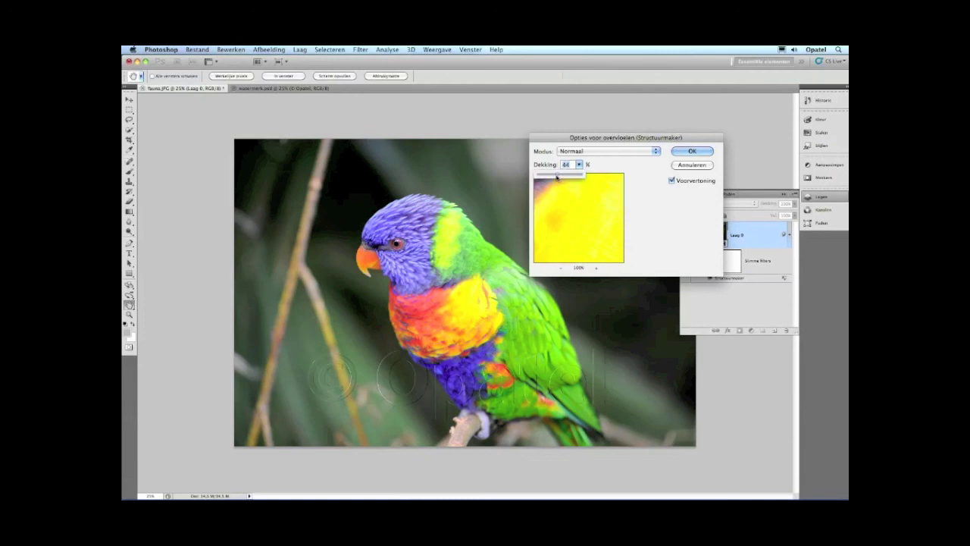
drag(557, 177, 598, 179)
click(699, 151)
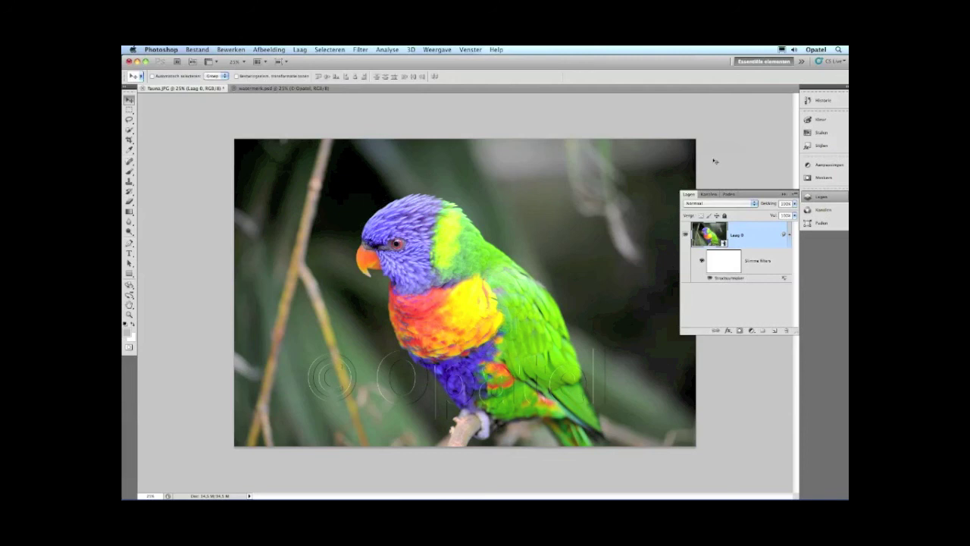